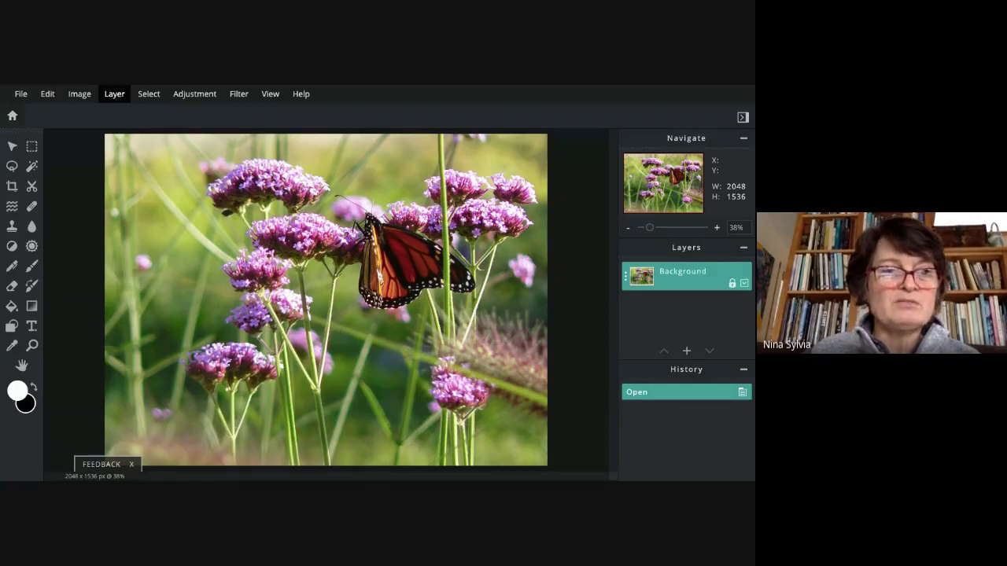
# - Duplicate the Background layer and make the new Background Copy layer active
pyautogui.click(114, 94)
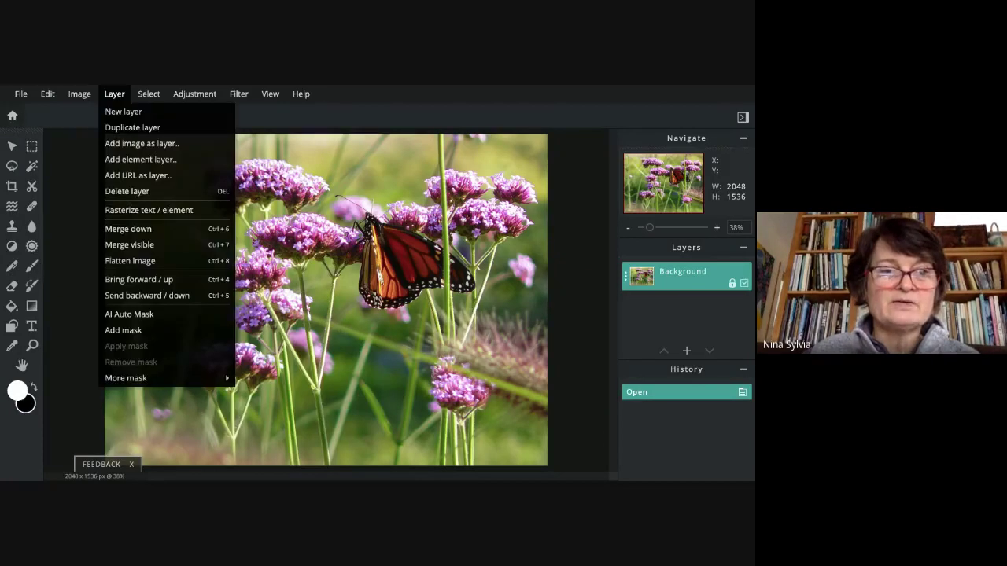
pyautogui.click(123, 129)
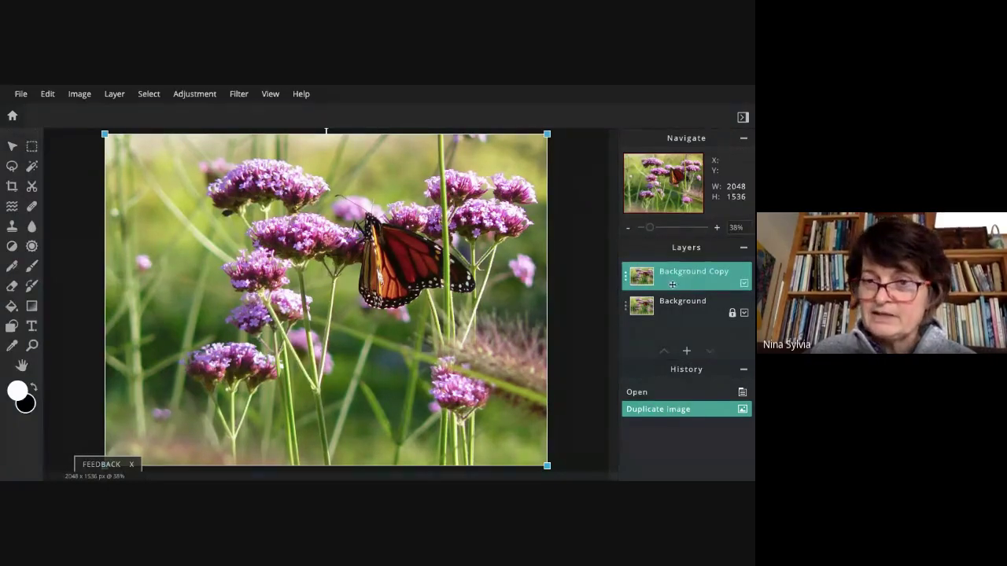
pyautogui.click(624, 308)
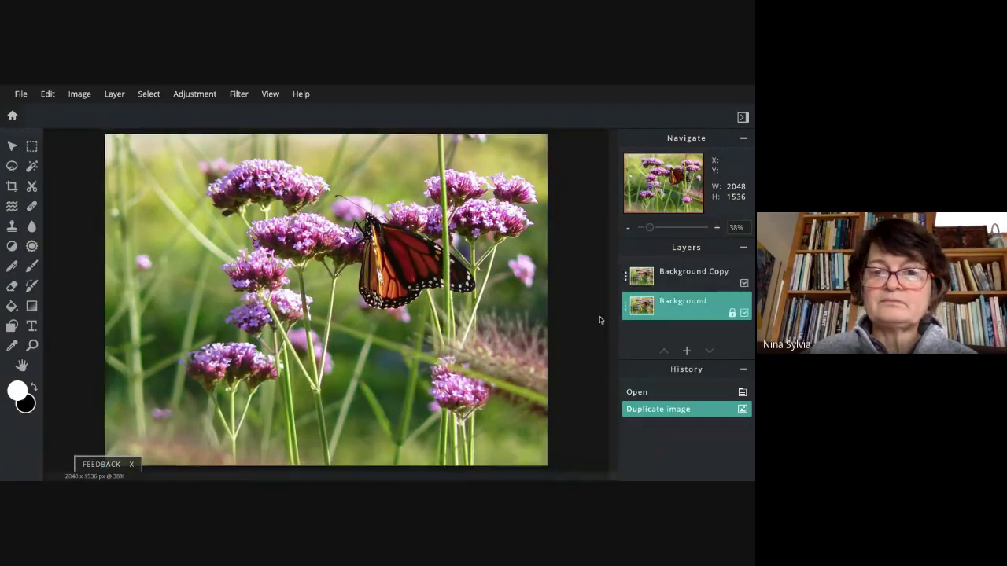
pyautogui.click(646, 288)
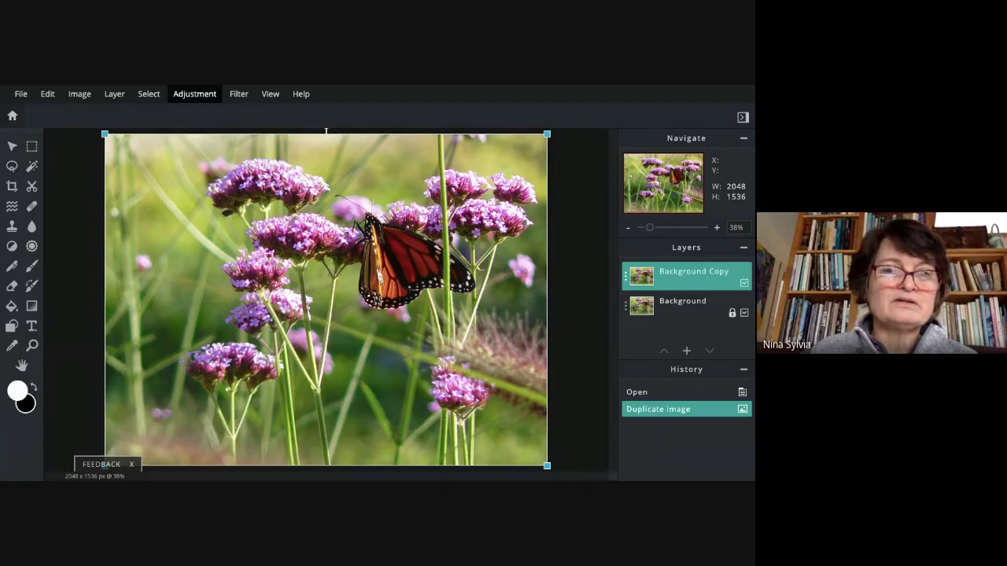
# - Turn the Background Copy black and white with Hue & saturation at Saturation -100
pyautogui.click(194, 93)
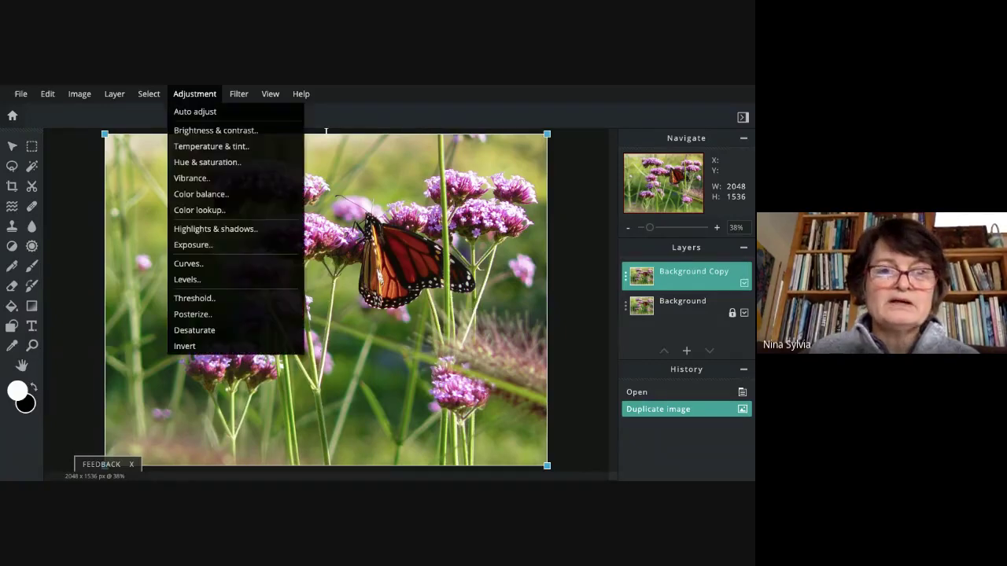
pyautogui.click(208, 163)
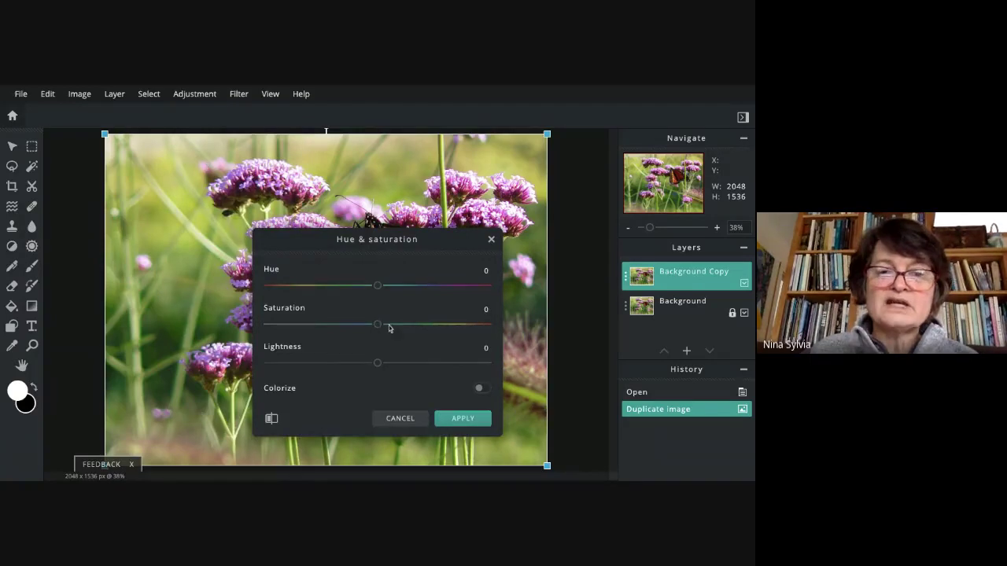
pyautogui.moveTo(378, 324); pyautogui.dragTo(269, 325)
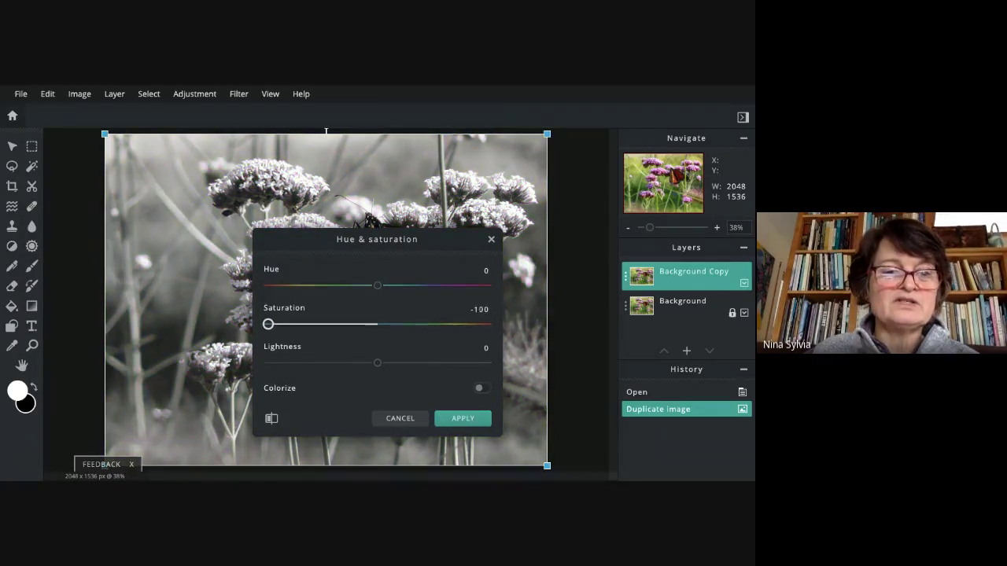
pyautogui.click(462, 418)
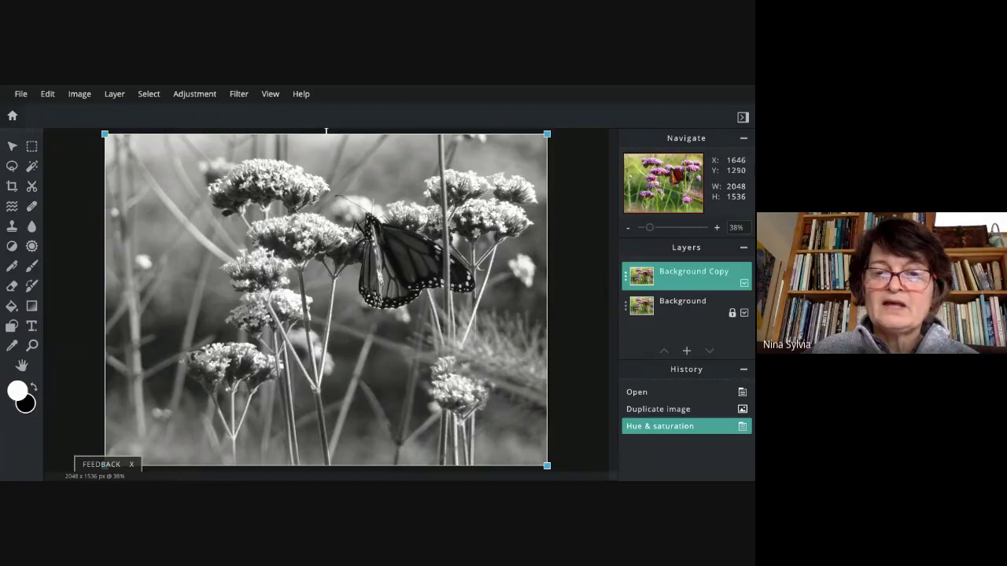
# - Hide and re-show the greyscale copy to compare, then choose the Eraser tool
pyautogui.click(744, 284)
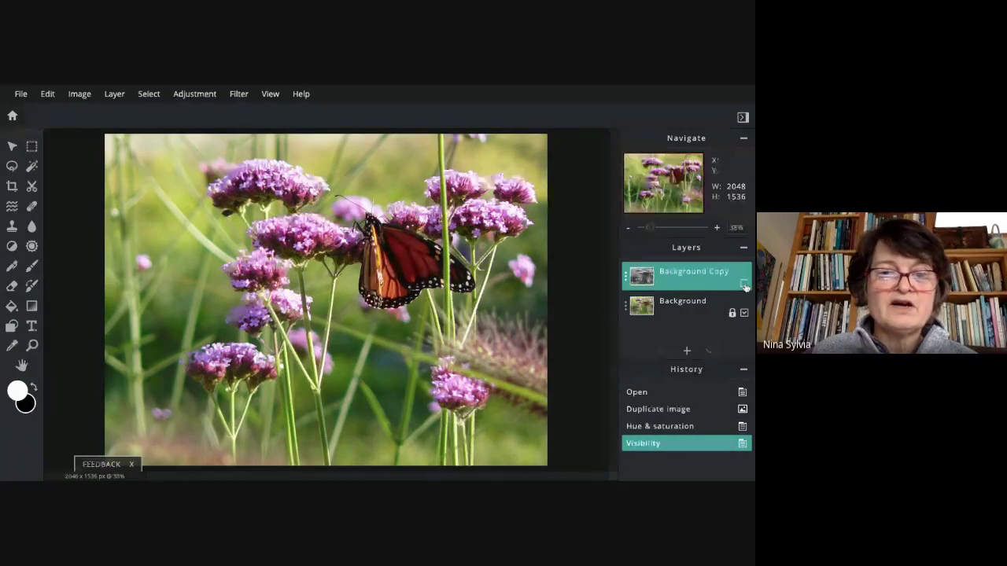
pyautogui.click(744, 284)
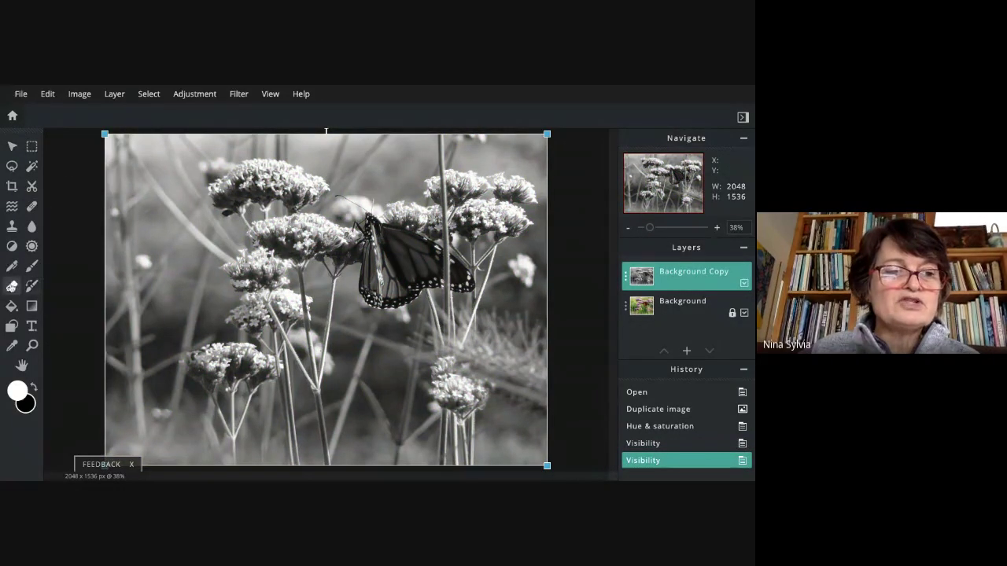
pyautogui.click(12, 286)
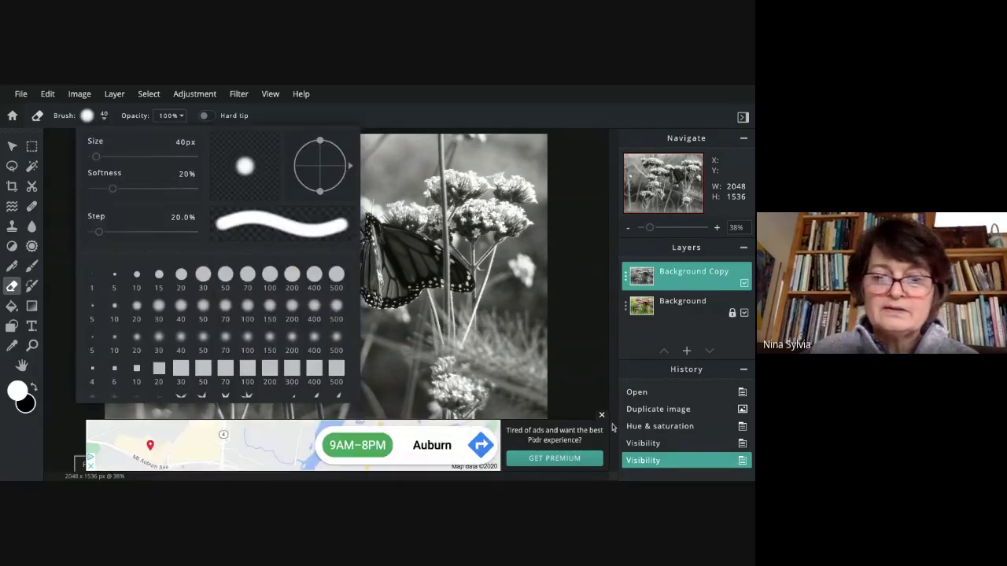
# - Set the eraser to the 20 px soft brush preset with 25% softness
pyautogui.click(602, 417)
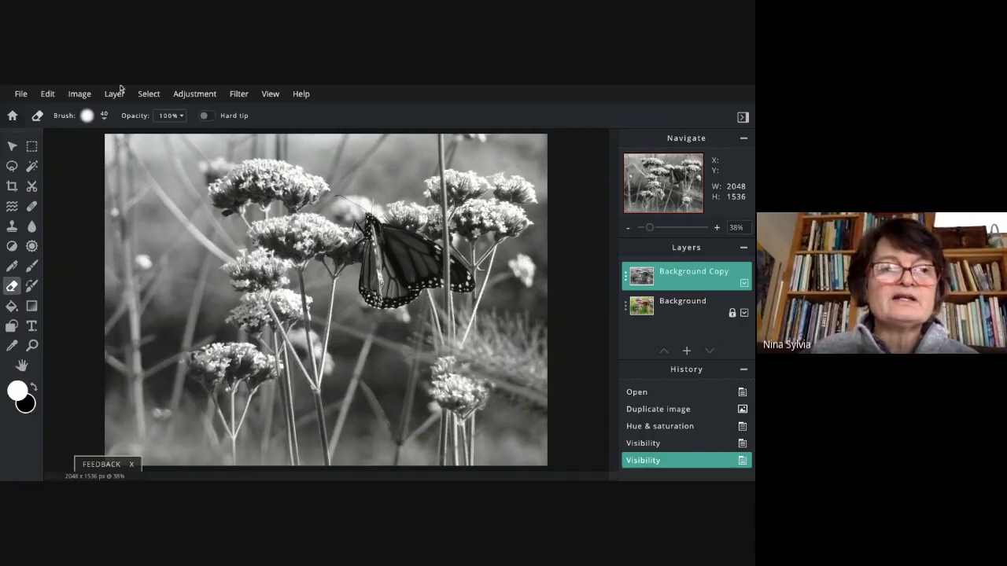
pyautogui.click(99, 117)
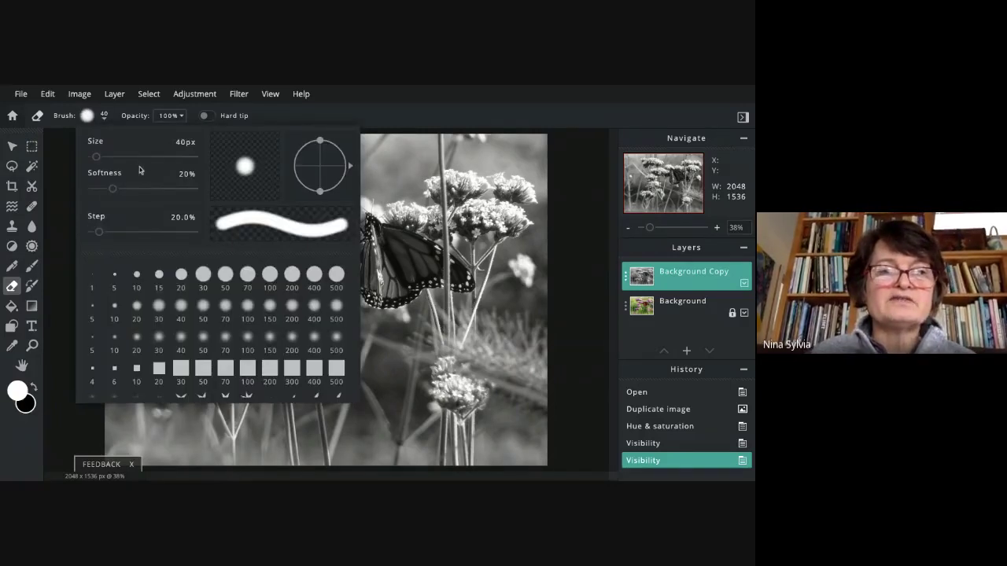
pyautogui.moveTo(113, 189); pyautogui.dragTo(92, 189)
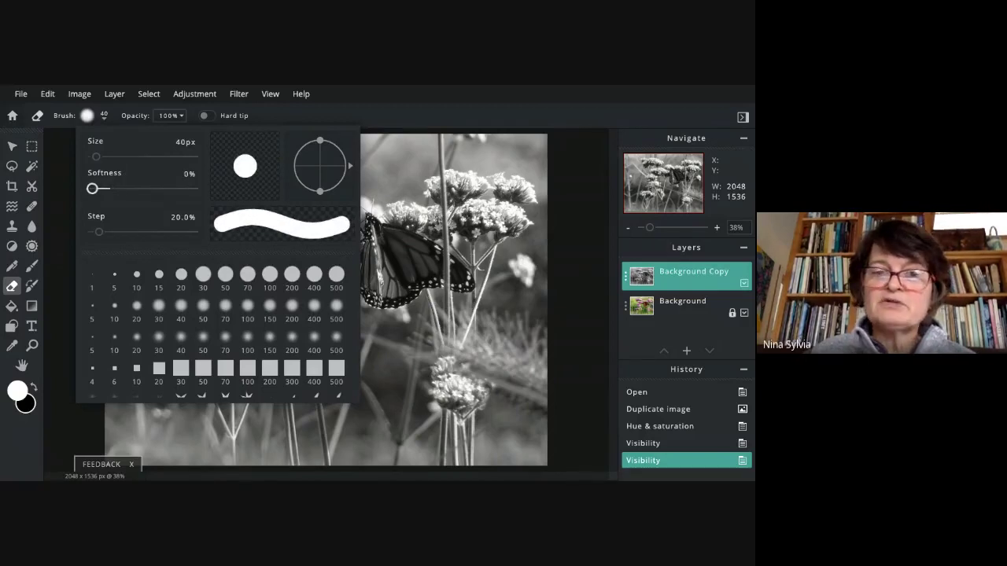
pyautogui.moveTo(92, 189); pyautogui.dragTo(106, 188)
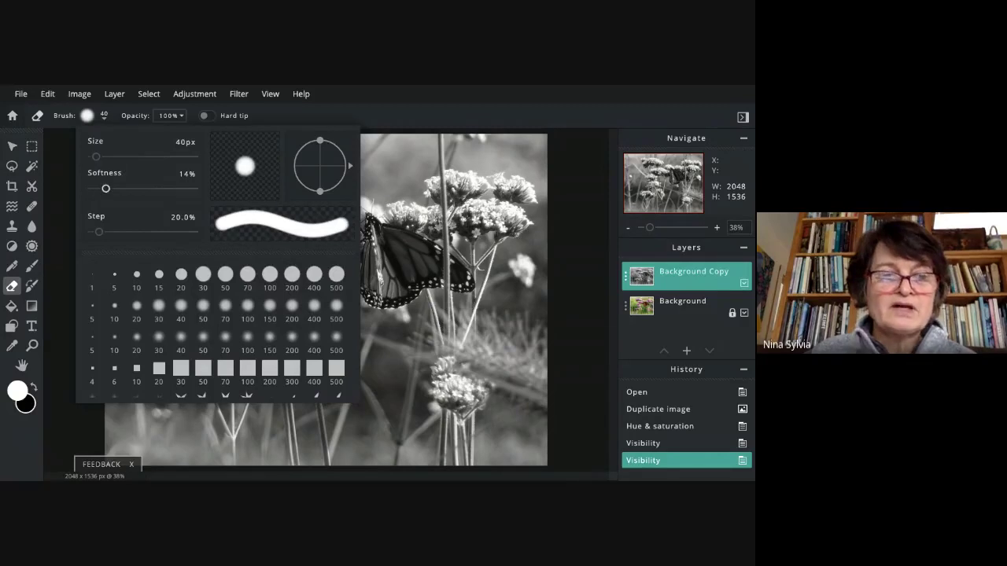
pyautogui.click(138, 309)
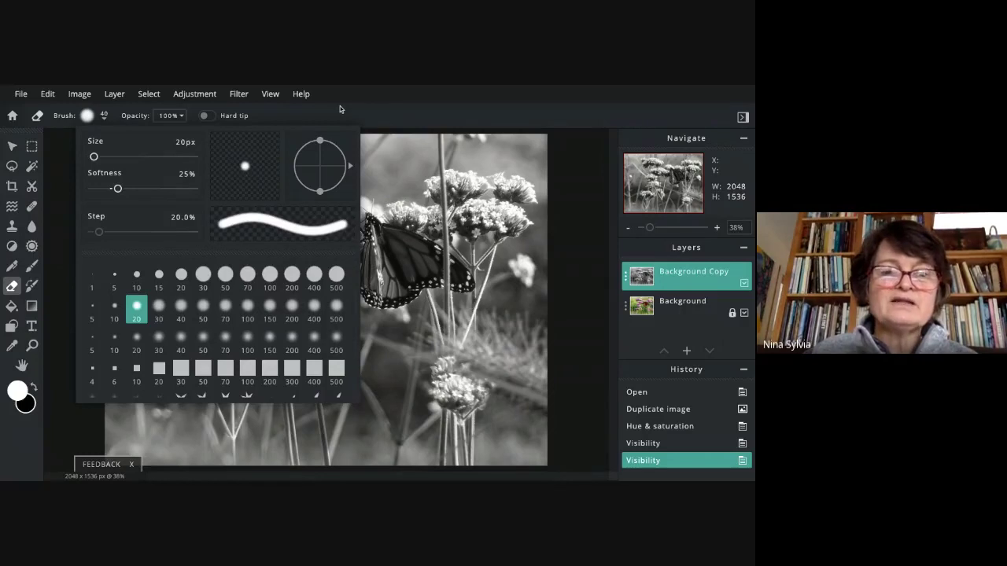
pyautogui.click(424, 117)
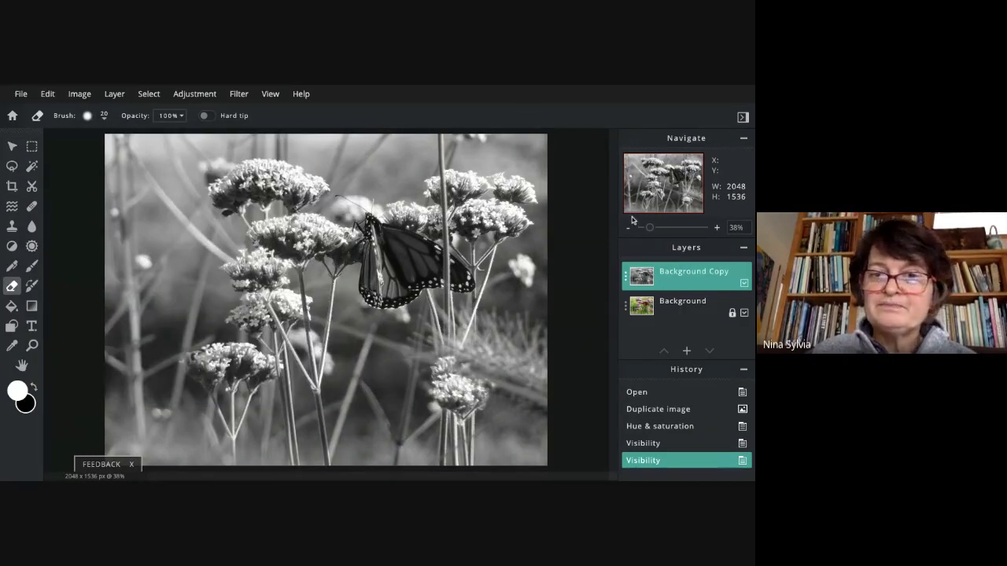
# - Zoom in and erase a first patch of red on the butterfly's upper wing
pyautogui.moveTo(651, 230); pyautogui.dragTo(661, 232)
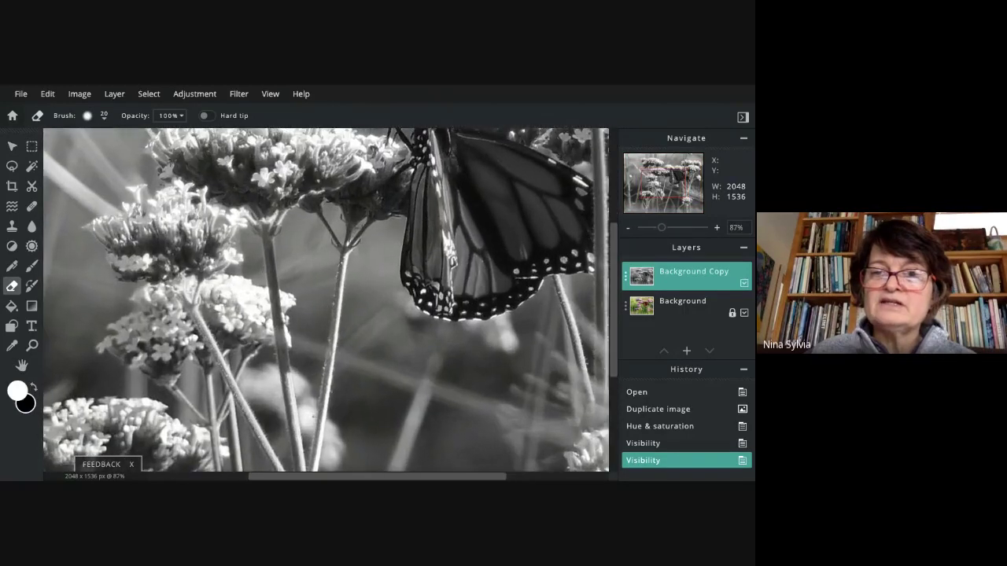
pyautogui.moveTo(676, 176); pyautogui.dragTo(681, 169)
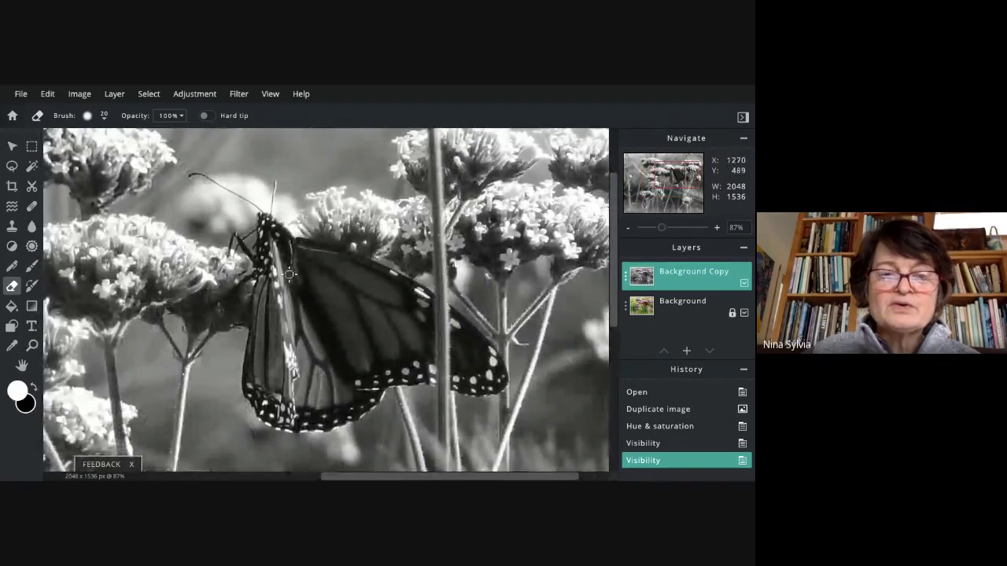
pyautogui.moveTo(311, 269)
pyautogui.mouseDown()
pyautogui.moveTo(315, 298)
pyautogui.moveTo(306, 280)
pyautogui.moveTo(291, 292)
pyautogui.moveTo(294, 328)
pyautogui.moveTo(281, 285)
pyautogui.mouseUp()
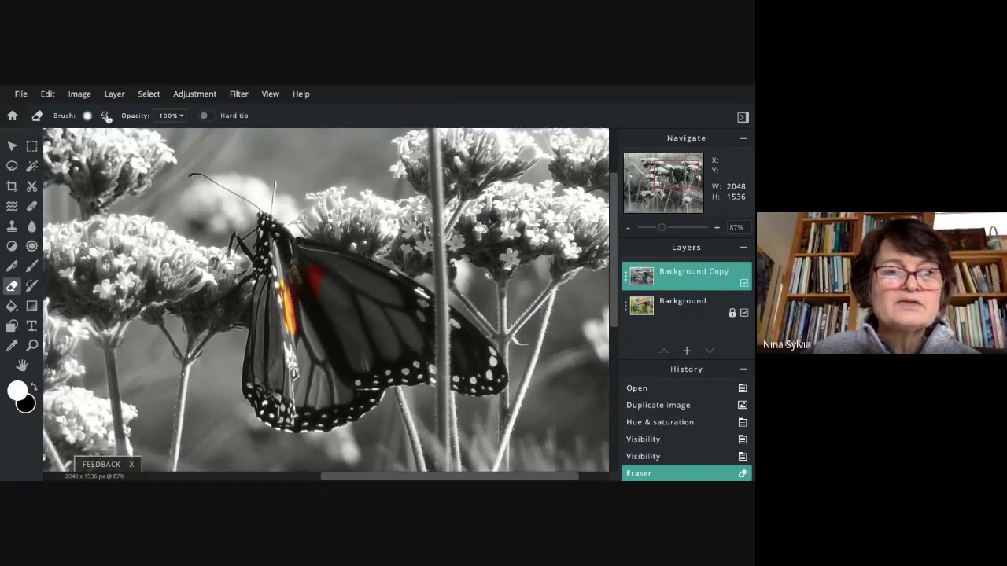
# - Erase more red wing colour with a 30 px soft brush, then zoom onto the lower wing
pyautogui.click(105, 116)
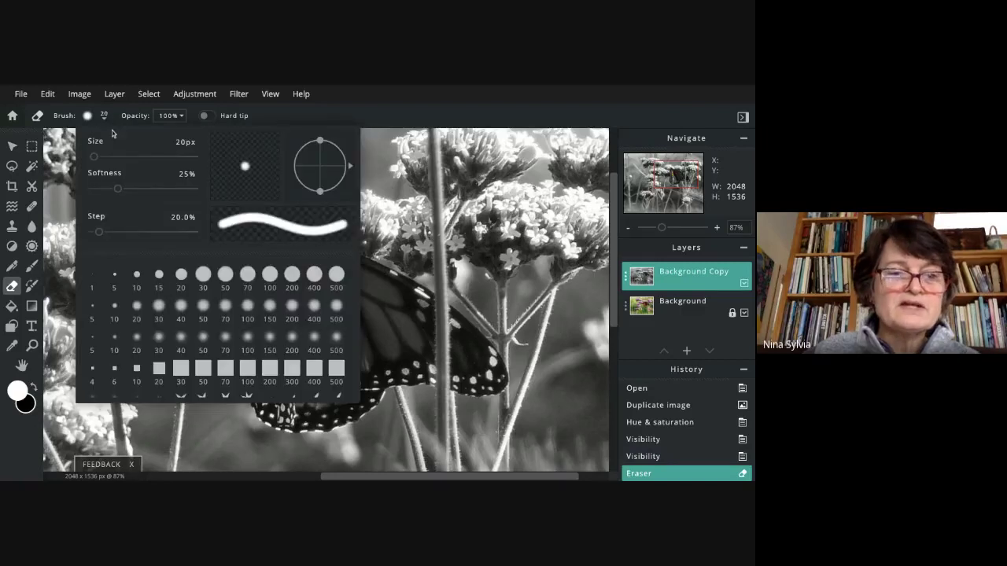
pyautogui.click(159, 308)
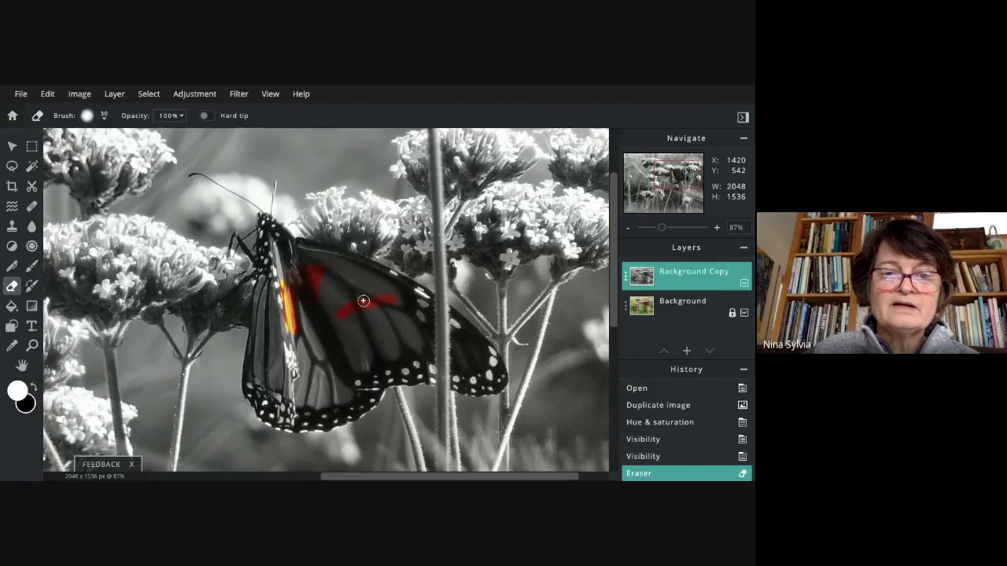
pyautogui.moveTo(360, 317)
pyautogui.mouseDown()
pyautogui.moveTo(383, 322)
pyautogui.moveTo(353, 319)
pyautogui.moveTo(335, 335)
pyautogui.moveTo(377, 334)
pyautogui.moveTo(339, 347)
pyautogui.moveTo(362, 350)
pyautogui.mouseUp()
pyautogui.moveTo(664, 230); pyautogui.dragTo(669, 228)
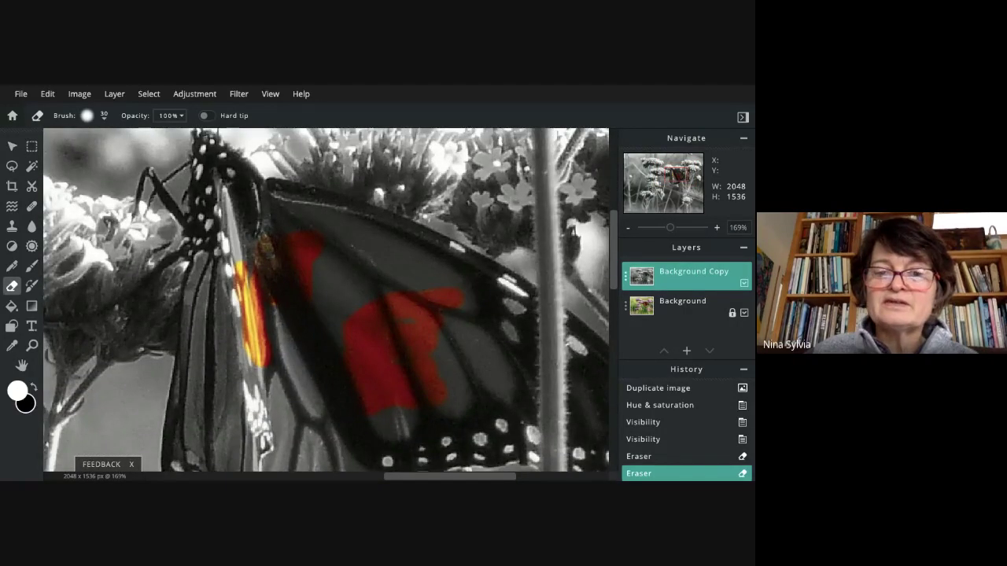
pyautogui.moveTo(677, 176); pyautogui.dragTo(677, 177)
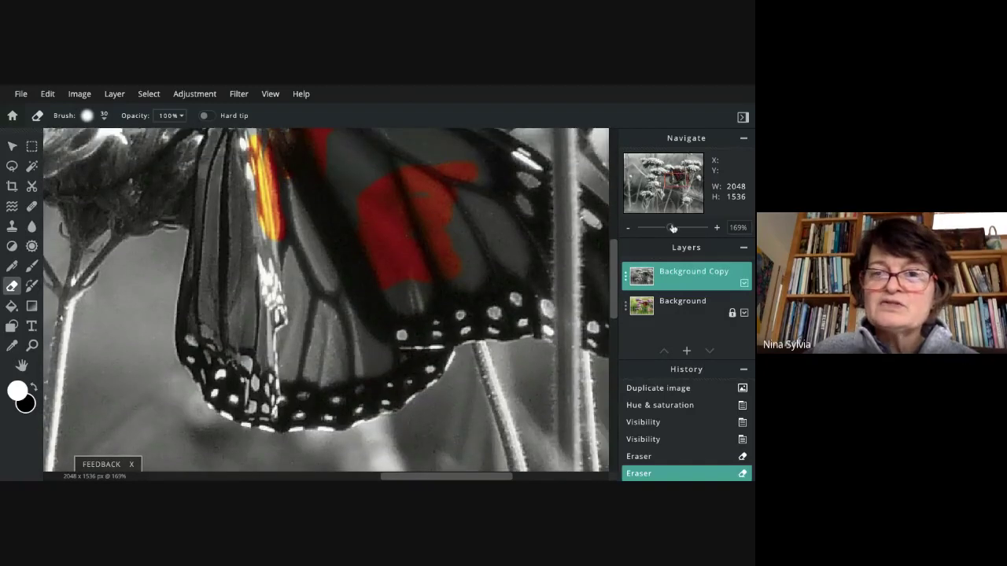
pyautogui.moveTo(671, 228); pyautogui.dragTo(673, 229)
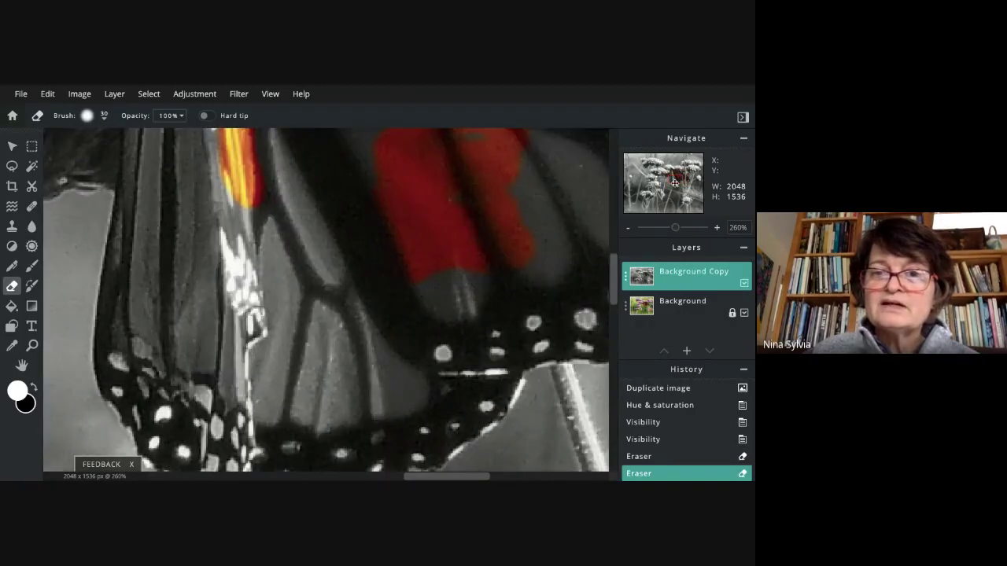
pyautogui.moveTo(674, 182); pyautogui.dragTo(674, 184)
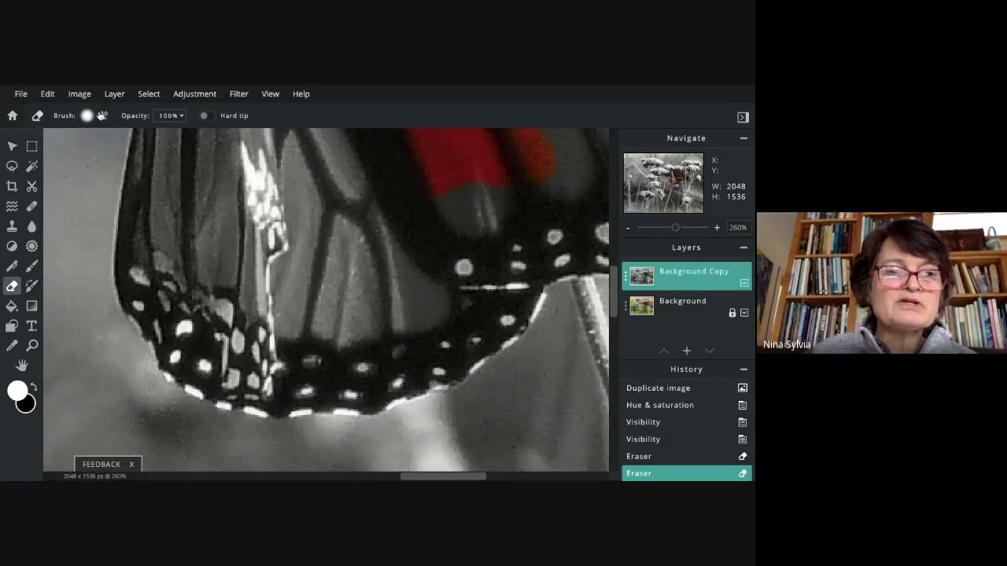
# - Switch to a 10 px soft eraser and reveal orange along the wing's lower edge
pyautogui.click(103, 116)
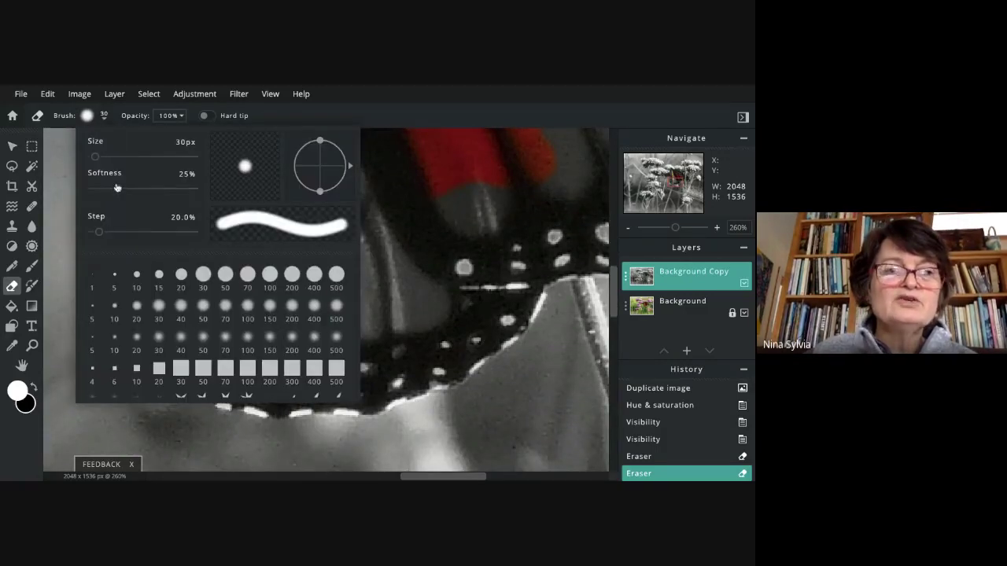
pyautogui.moveTo(94, 156); pyautogui.dragTo(92, 157)
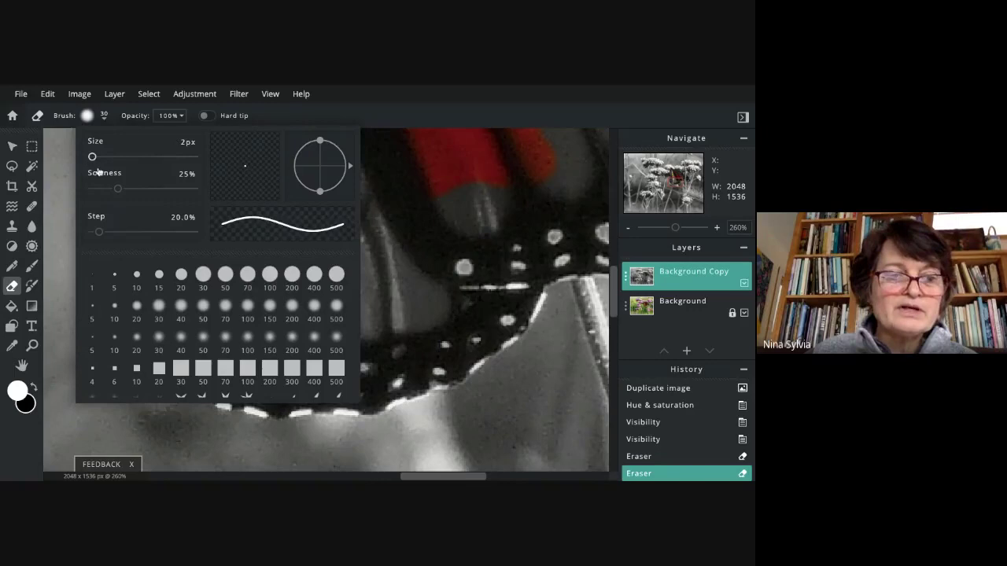
pyautogui.click(112, 305)
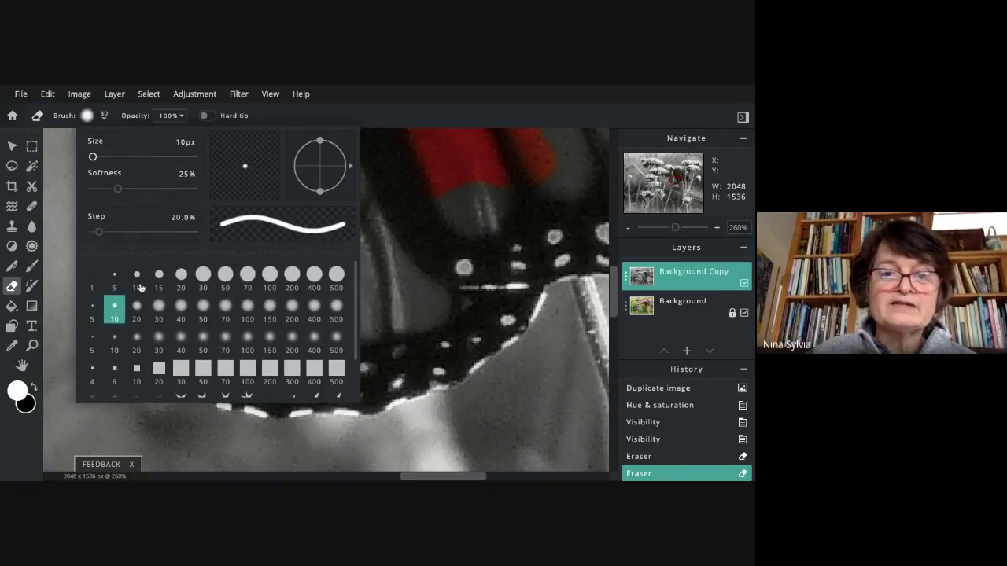
pyautogui.click(421, 286)
pyautogui.moveTo(351, 332)
pyautogui.mouseDown()
pyautogui.moveTo(384, 322)
pyautogui.moveTo(344, 348)
pyautogui.moveTo(391, 334)
pyautogui.moveTo(370, 364)
pyautogui.moveTo(350, 368)
pyautogui.moveTo(350, 377)
pyautogui.moveTo(392, 369)
pyautogui.moveTo(366, 369)
pyautogui.moveTo(349, 389)
pyautogui.moveTo(377, 395)
pyautogui.moveTo(381, 384)
pyautogui.moveTo(350, 395)
pyautogui.moveTo(367, 406)
pyautogui.moveTo(458, 371)
pyautogui.moveTo(387, 388)
pyautogui.moveTo(413, 383)
pyautogui.mouseUp()
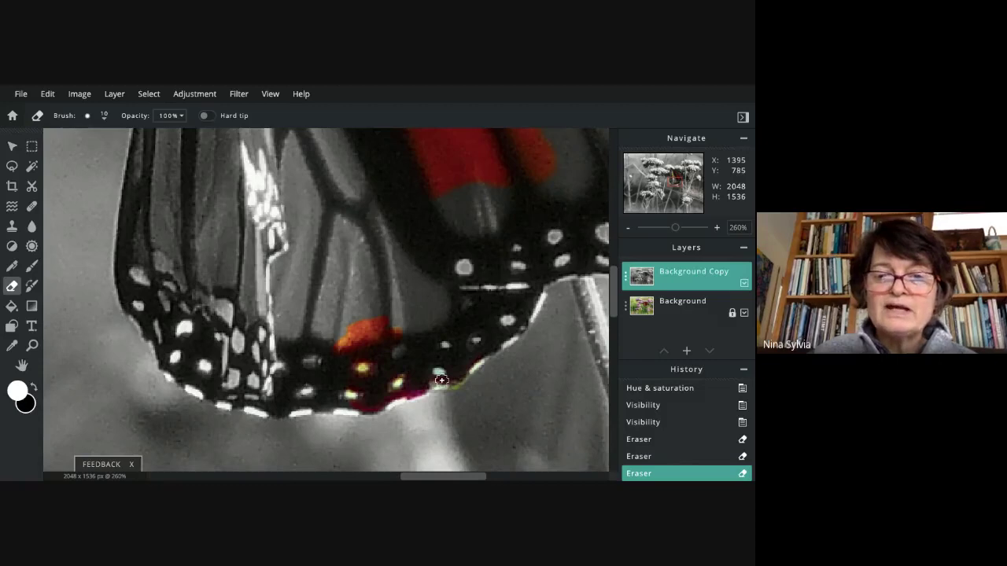
# - Erase further red patches along the lower wing edge, then zoom out to the whole butterfly
pyautogui.click(442, 381)
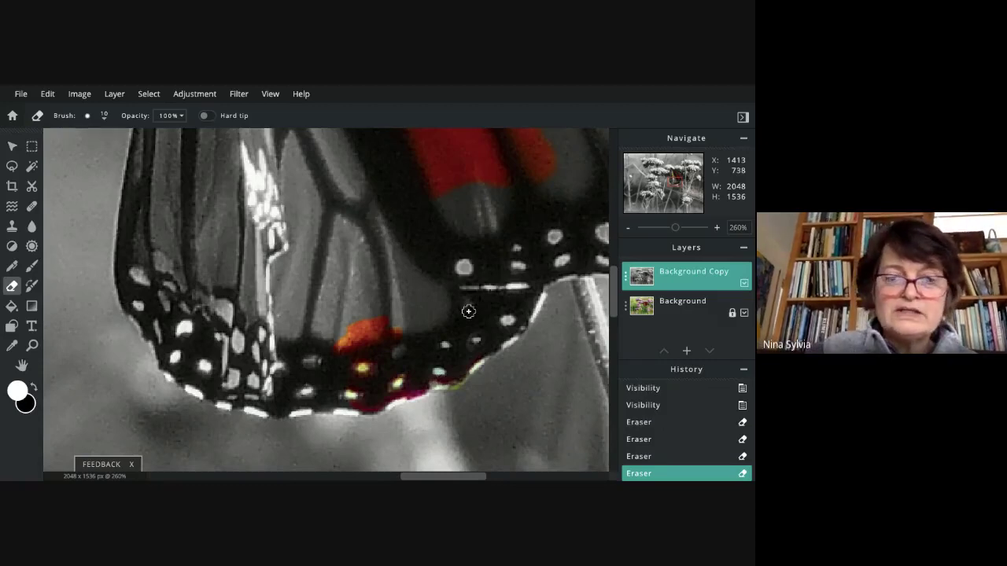
pyautogui.hotkey('ctrl', 'z')
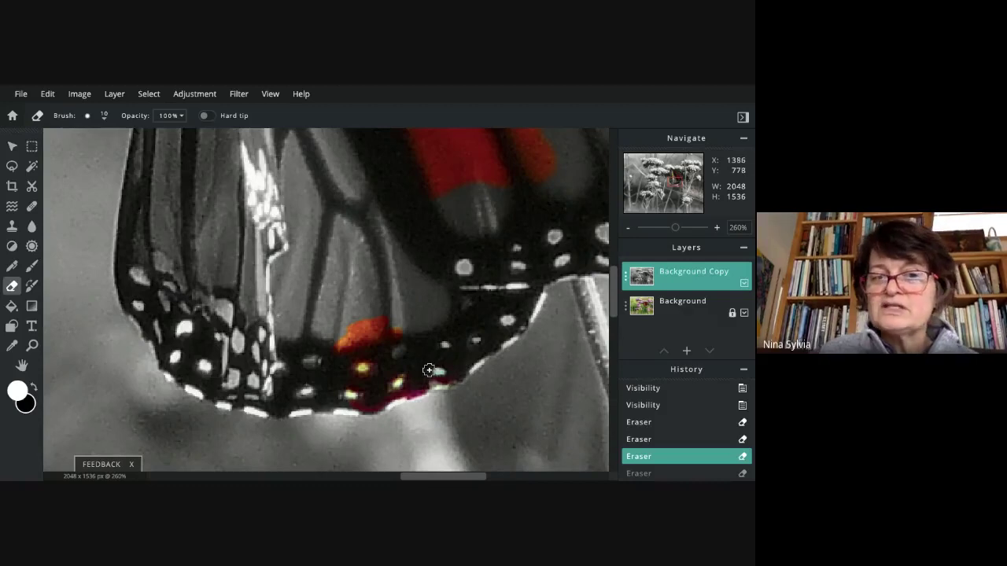
pyautogui.hotkey('ctrl', 'y')
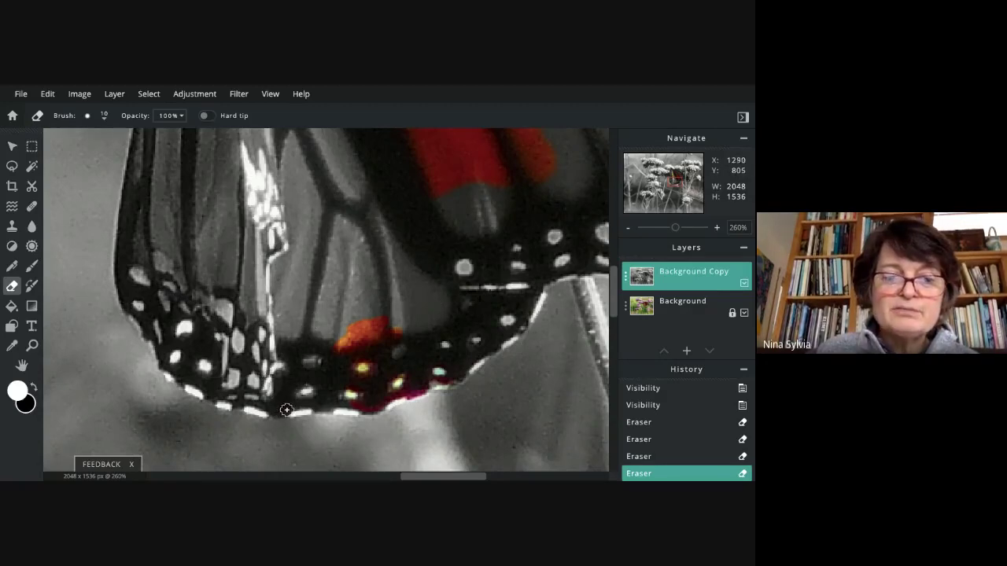
pyautogui.moveTo(286, 409); pyautogui.dragTo(371, 403)
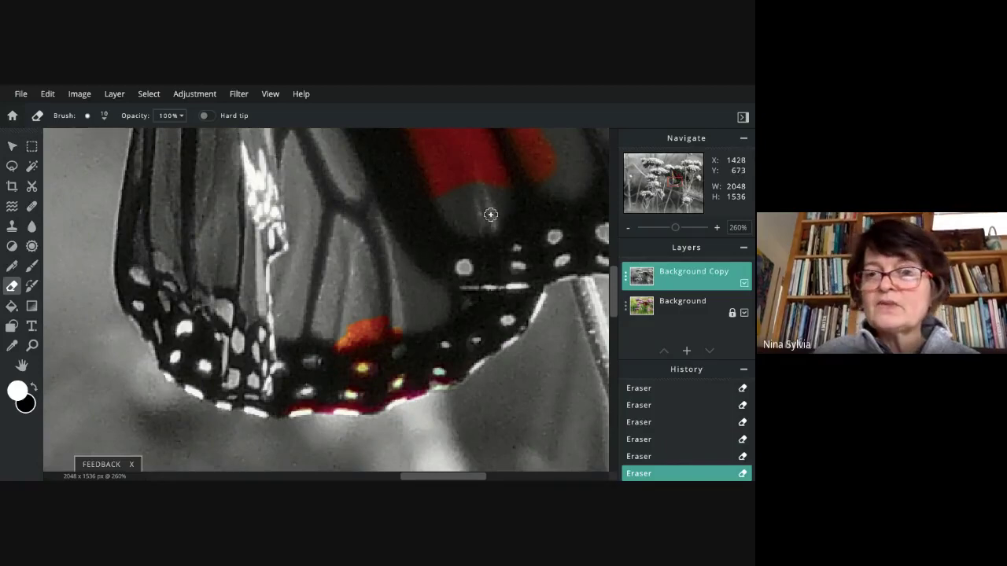
pyautogui.moveTo(677, 229); pyautogui.dragTo(660, 229)
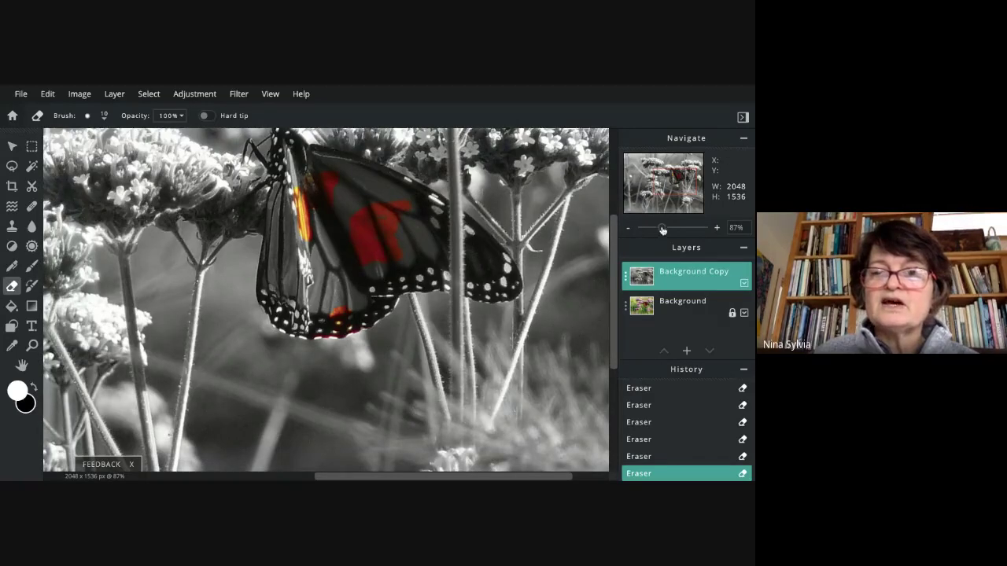
# - Zoom out to the full photo and switch the eraser back to the 30 px soft preset
pyautogui.scroll(-3, 663, 230)
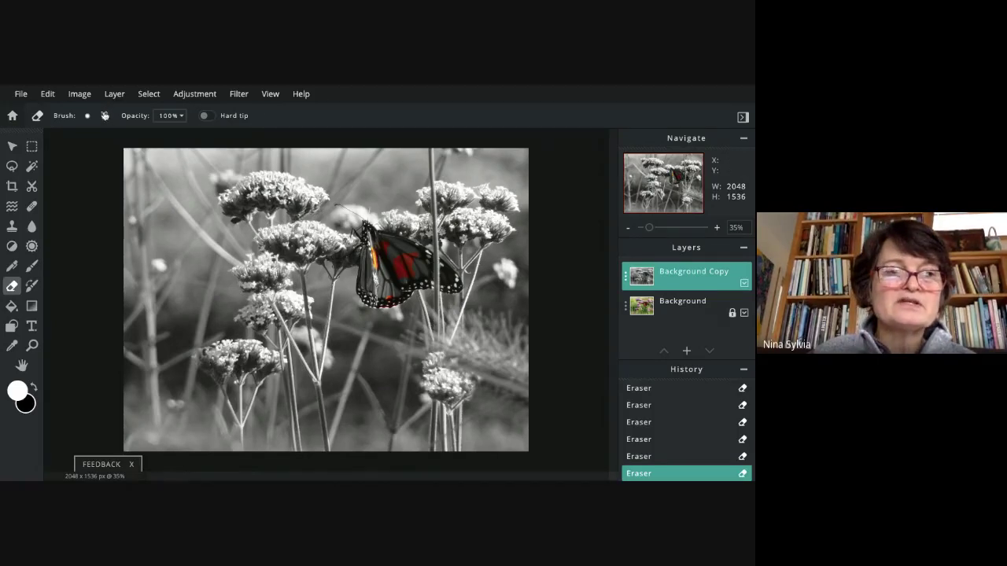
pyautogui.click(104, 116)
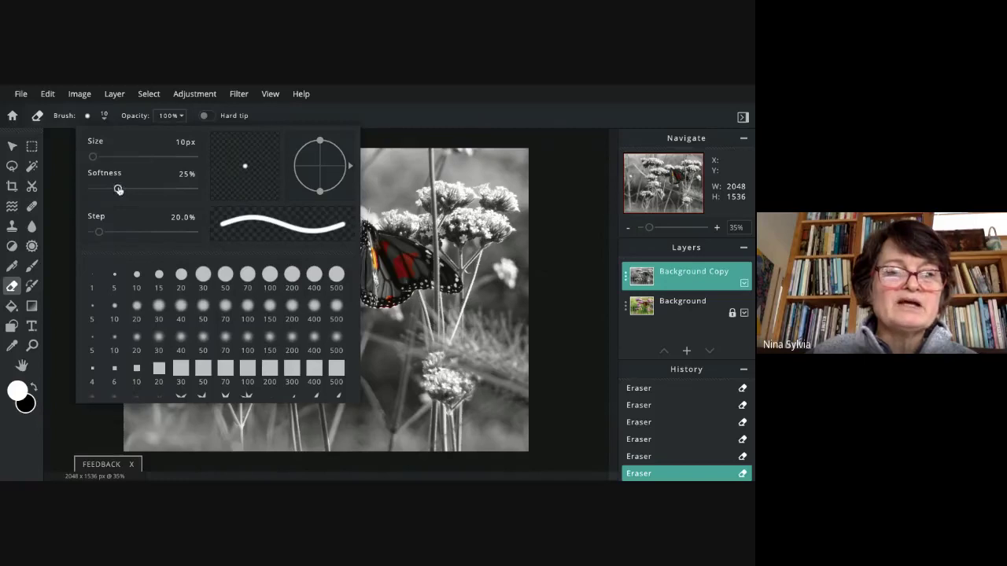
pyautogui.click(158, 306)
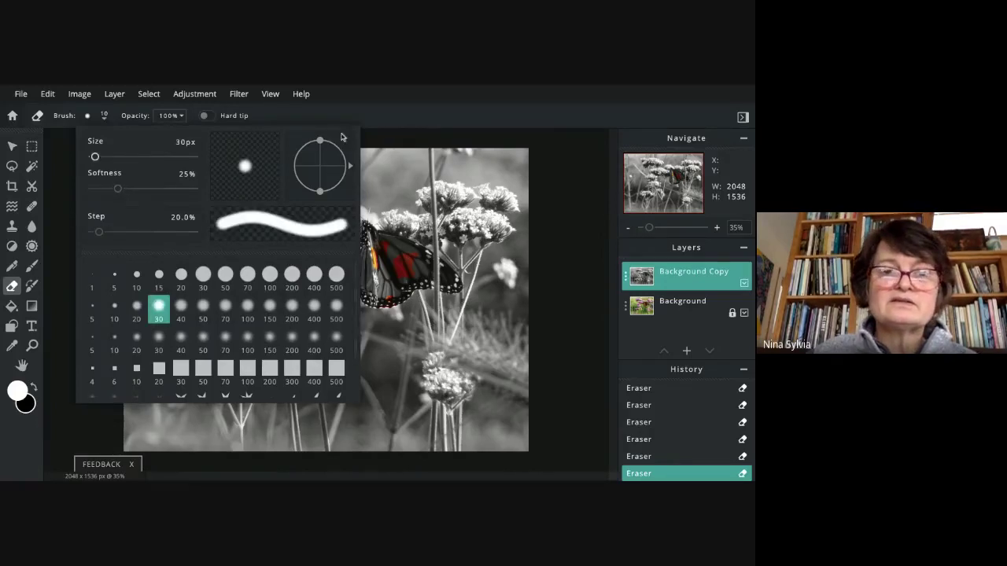